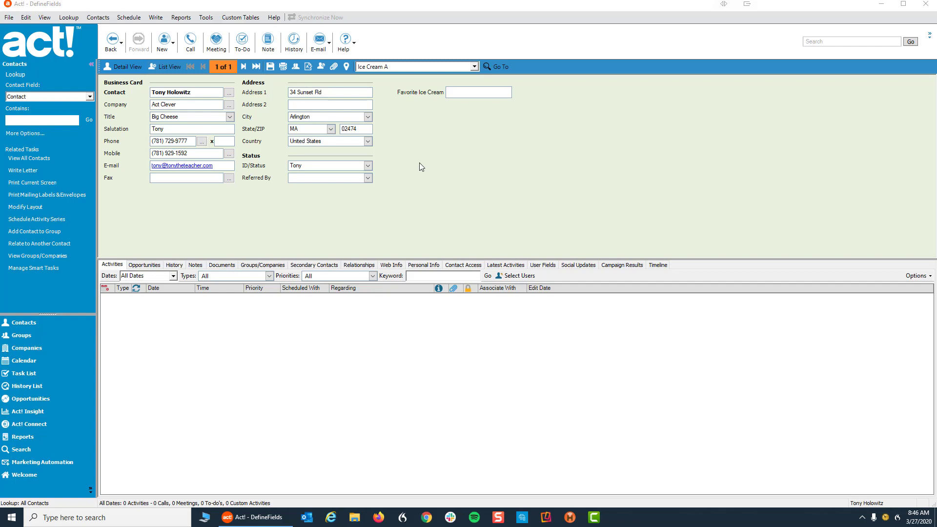
click(471, 93)
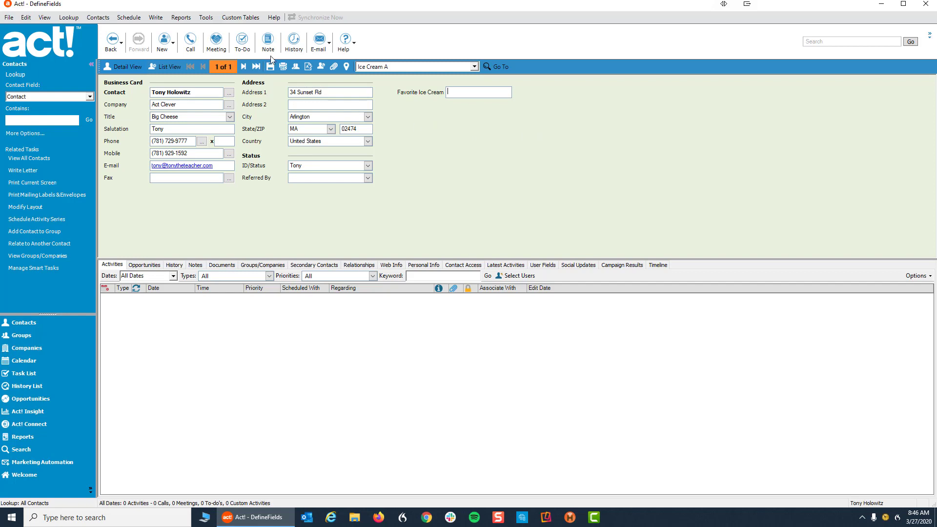
click(207, 20)
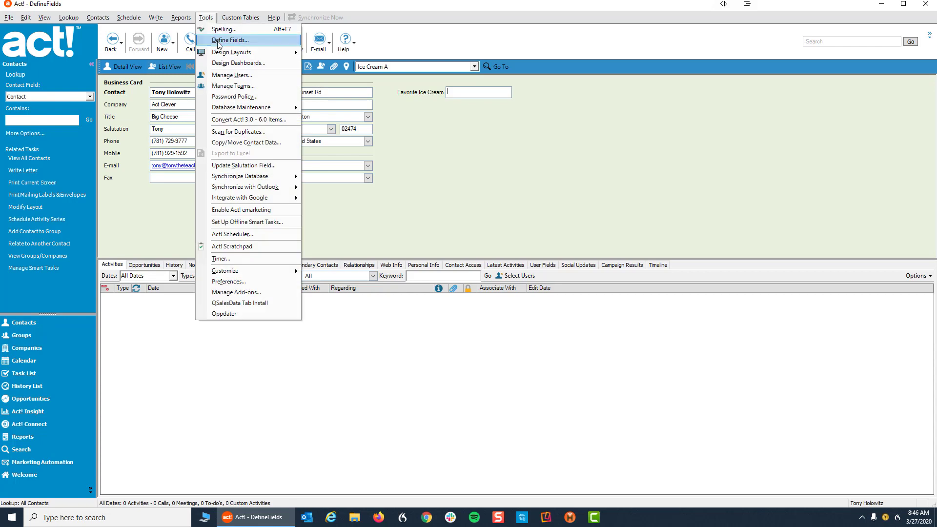
click(430, 144)
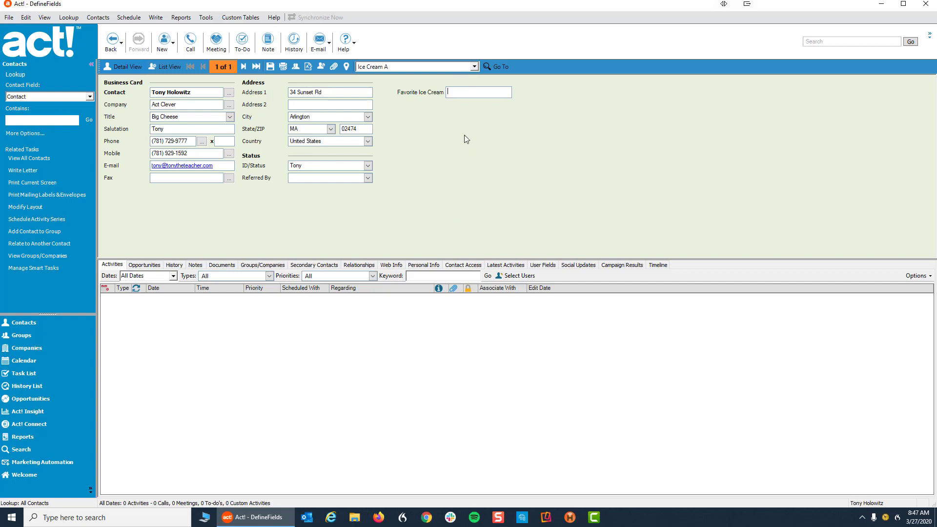
- Switch the contact view to the Ice Cream B layout and open that contact layout for design
click(474, 68)
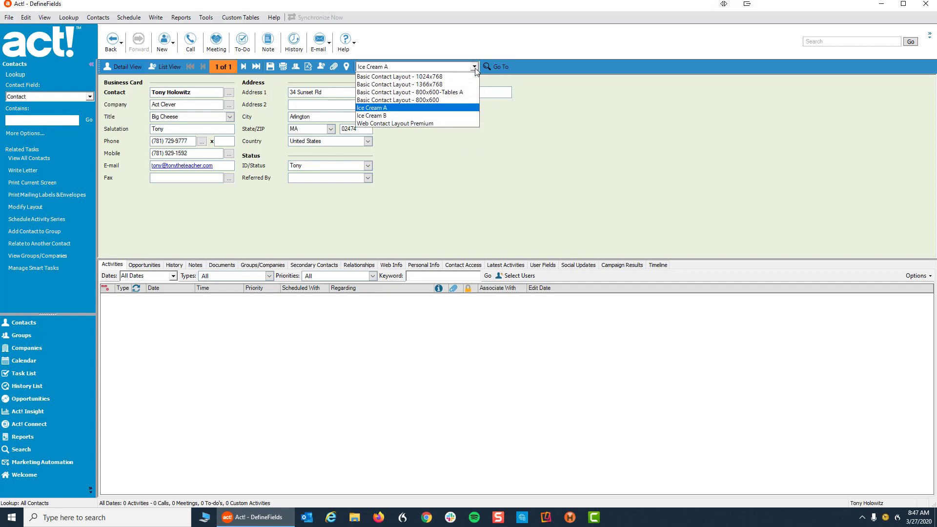
click(381, 116)
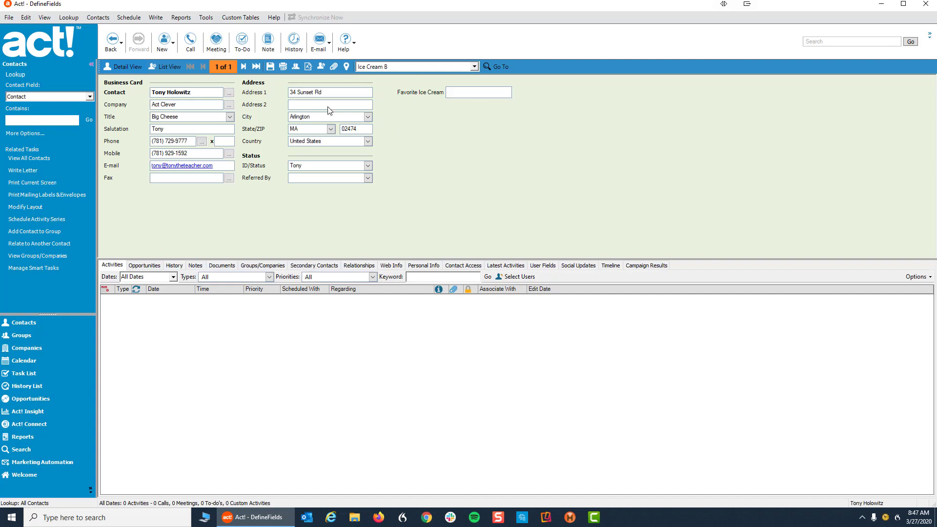
click(206, 19)
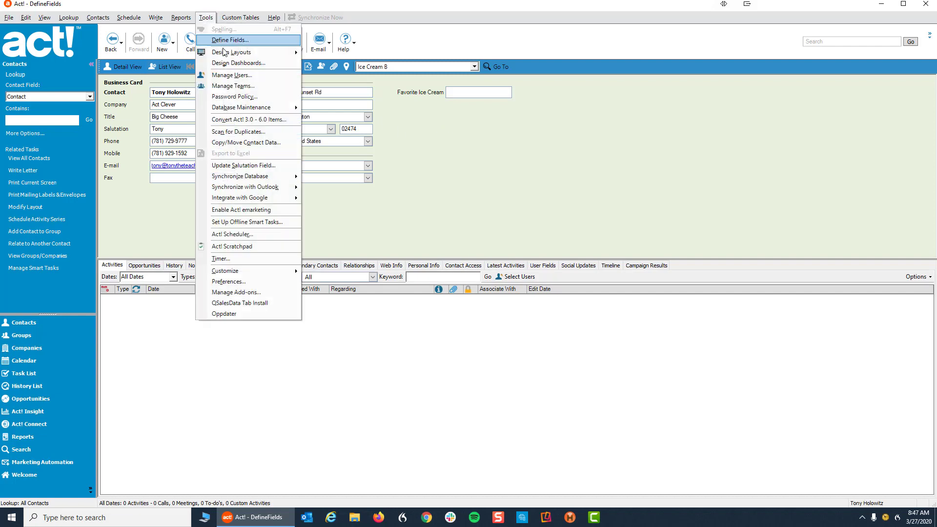
mouse_move(225, 55)
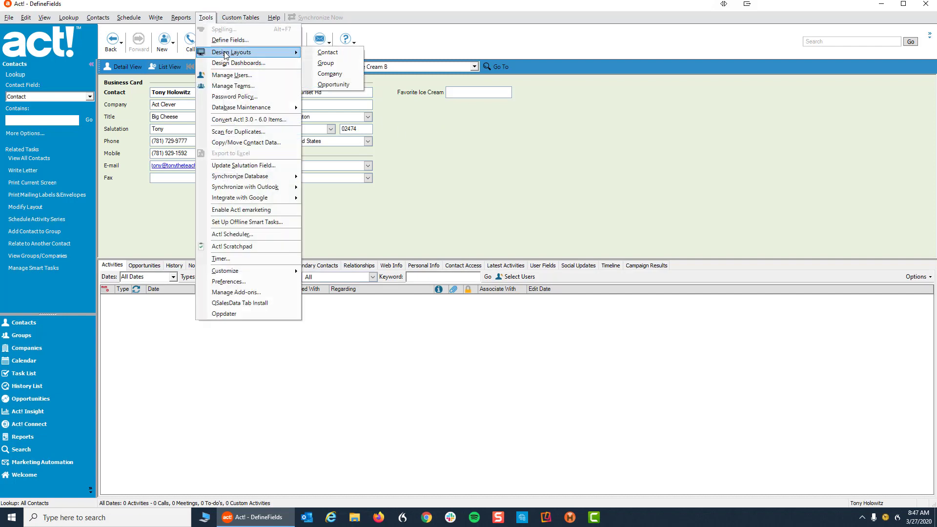
click(328, 53)
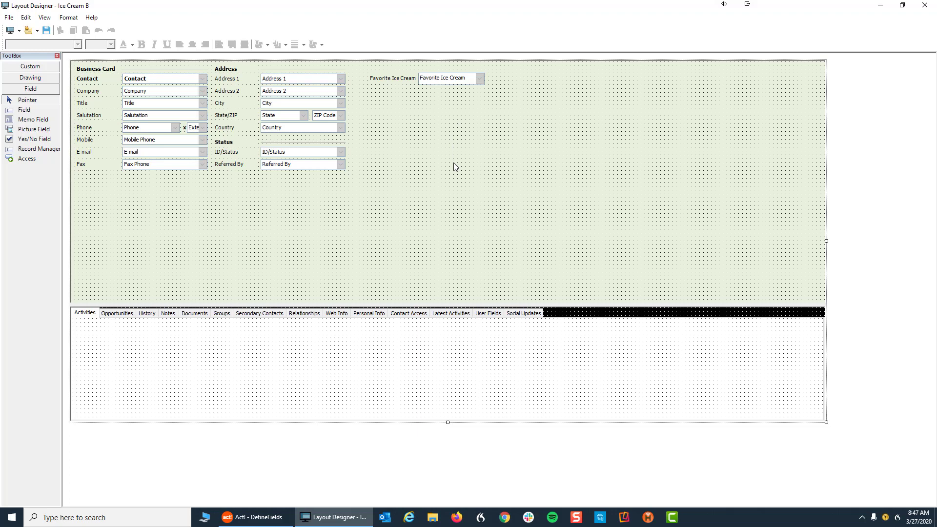
- Try moving the Favorite Ice Cream field away from its label into the empty area, and undo the move
click(455, 123)
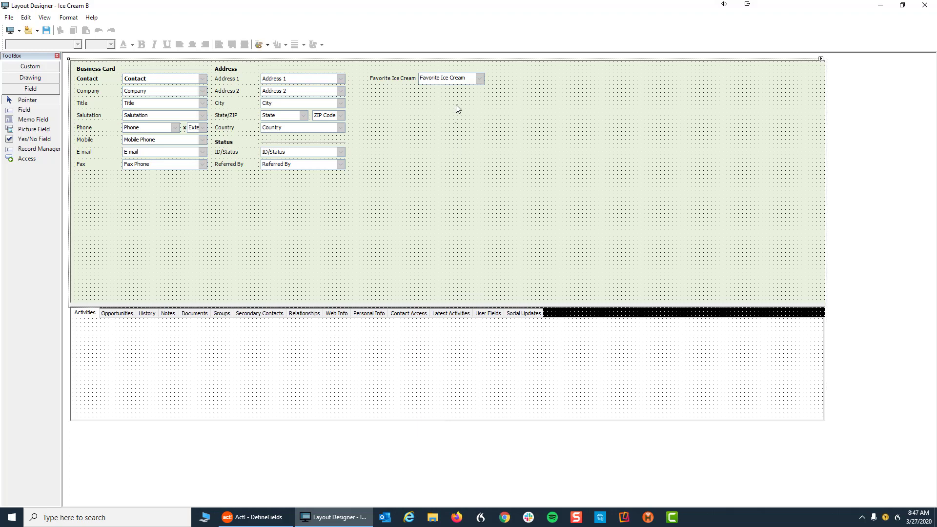
click(457, 80)
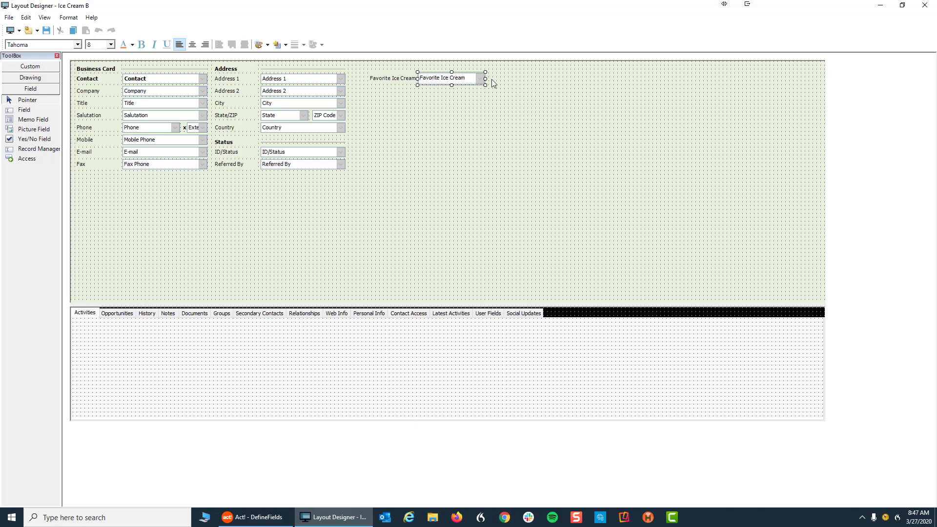
drag(443, 84, 577, 160)
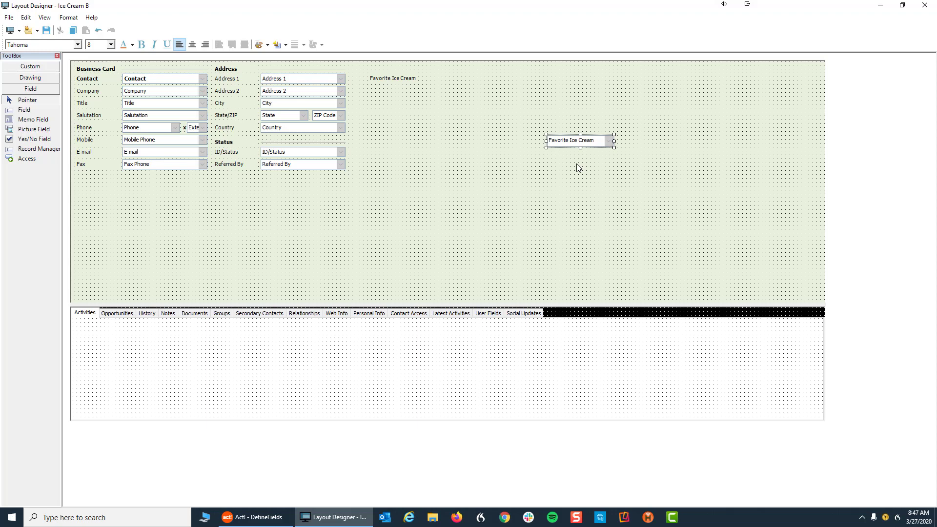
key(ctrl+z)
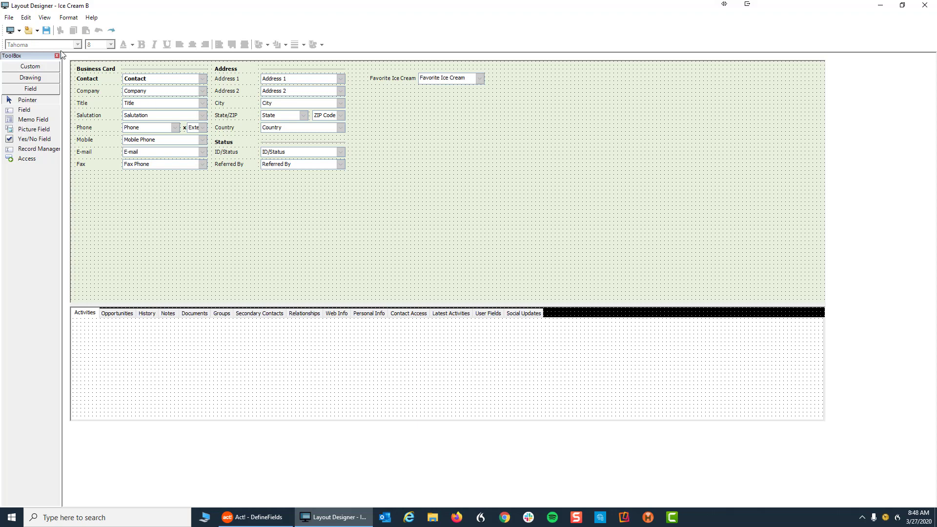
click(25, 18)
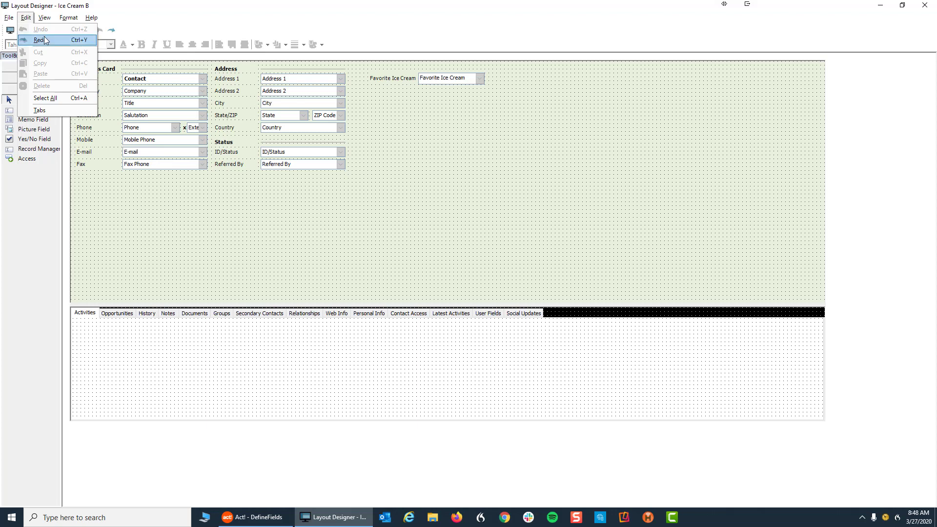
click(453, 131)
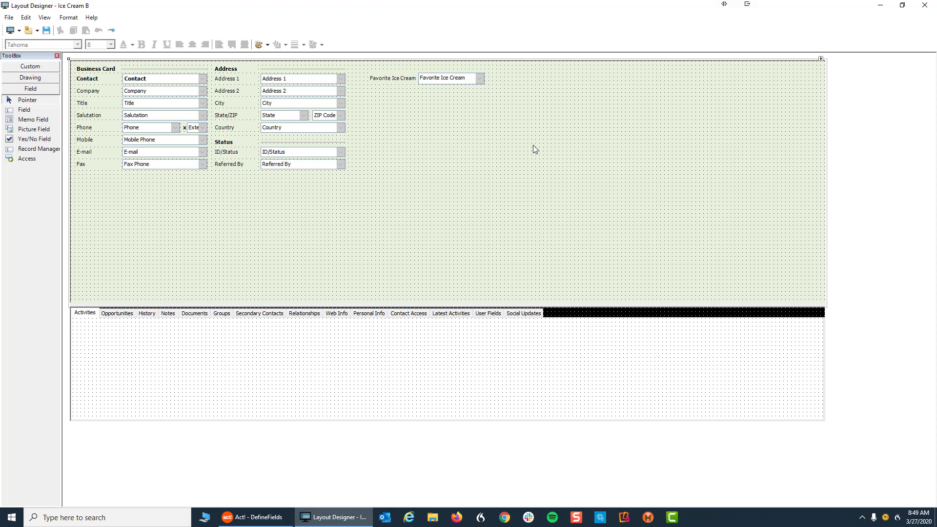
- Move the User 6 to User 10 fields and labels from the User Fields section to just below Favorite Ice Cream
click(489, 314)
click(488, 315)
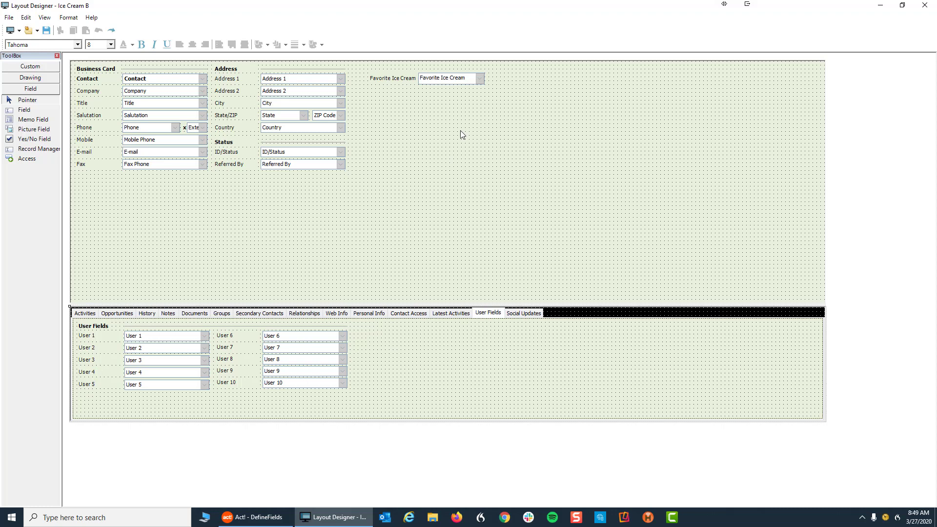
click(315, 406)
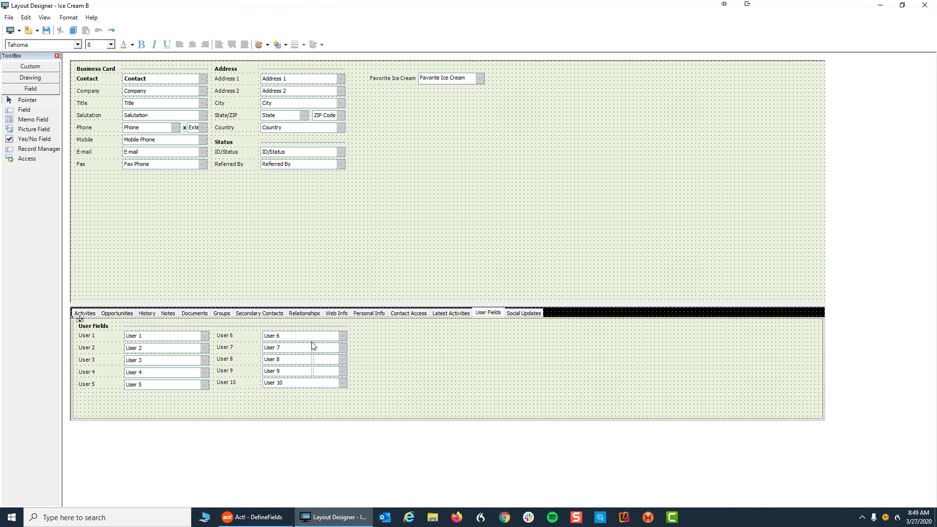
drag(309, 337, 434, 99)
click(482, 175)
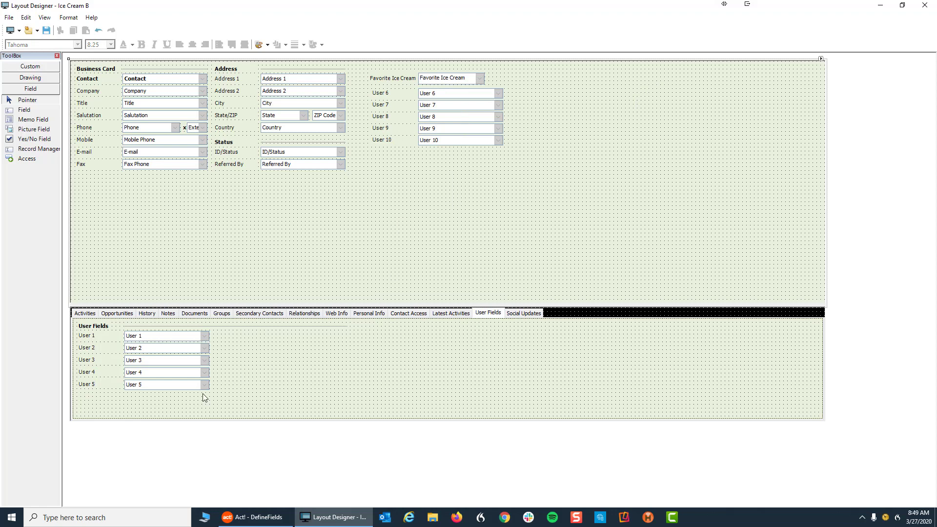
- Move the User 1 to User 5 fields and labels from the User Fields section to just below User 10
click(178, 403)
drag(81, 334, 441, 157)
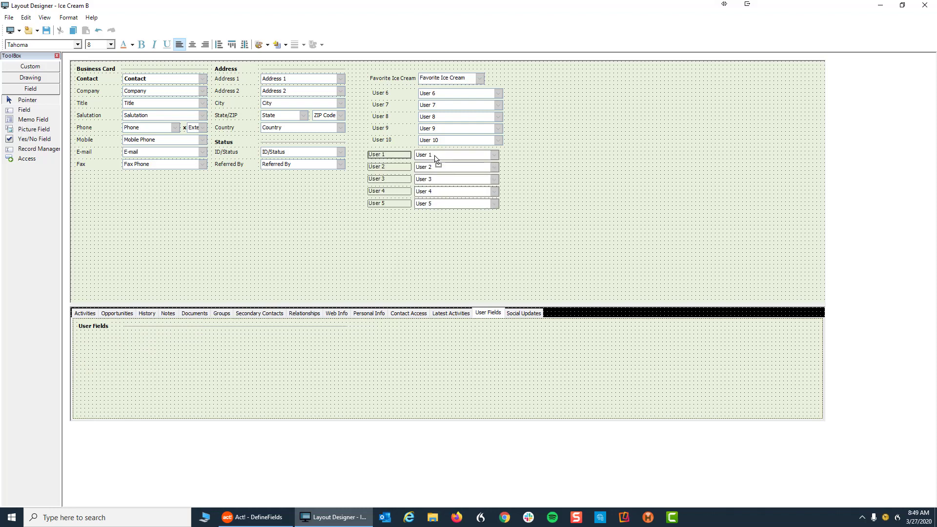
click(588, 183)
click(588, 181)
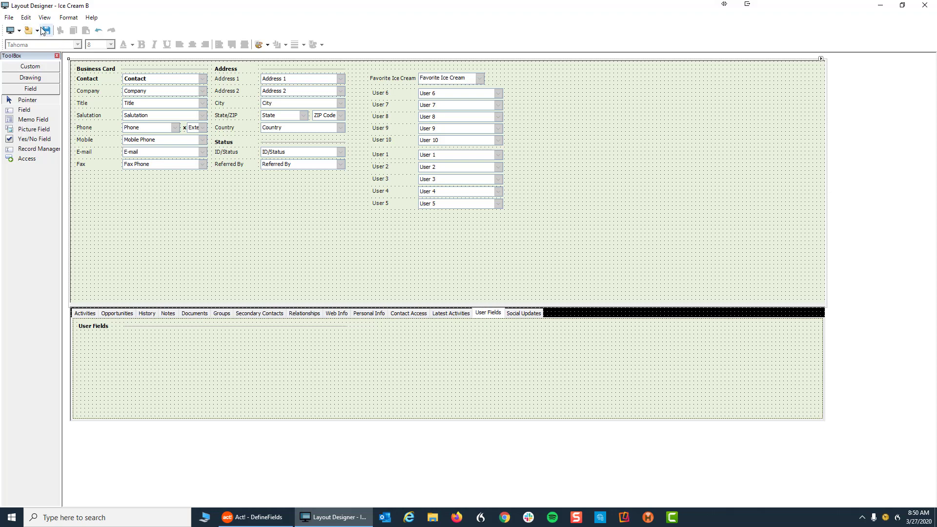
- Save the Ice Cream B layout and close the Layout Designer
click(10, 18)
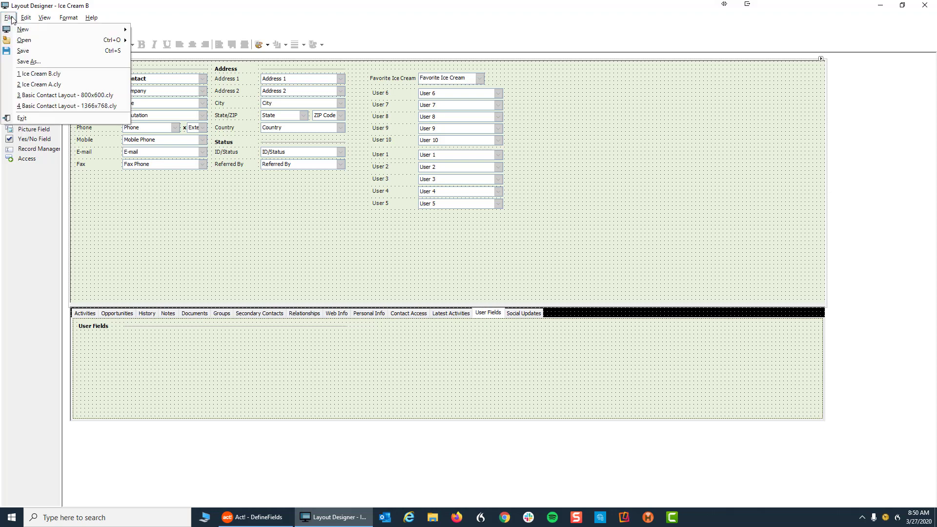
click(25, 54)
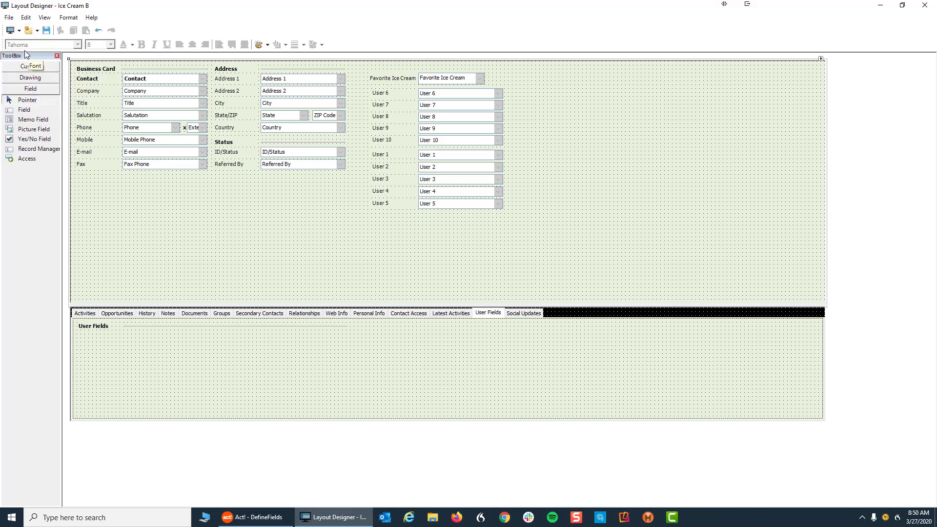
click(925, 4)
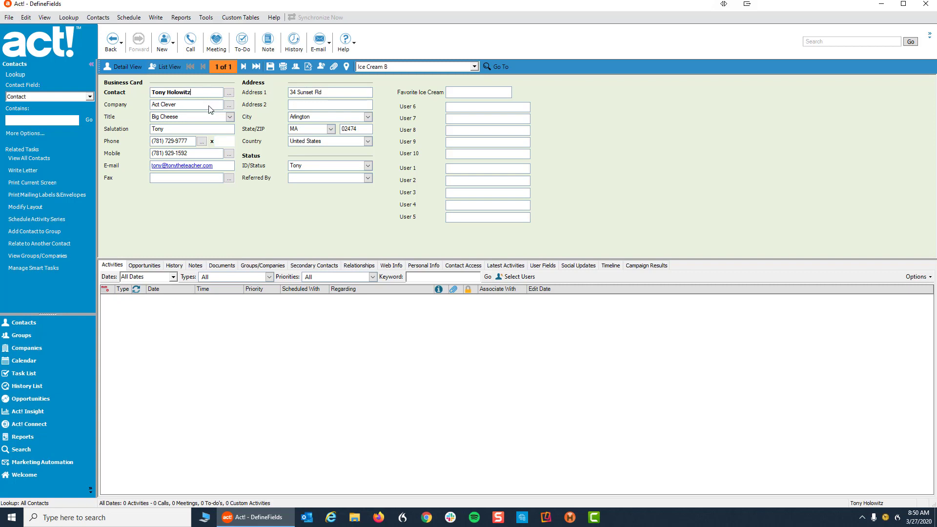
click(226, 133)
click(206, 91)
click(327, 95)
click(196, 91)
click(462, 168)
click(456, 92)
- Reopen the Ice Cream B contact layout for design and display its tab stops
click(206, 17)
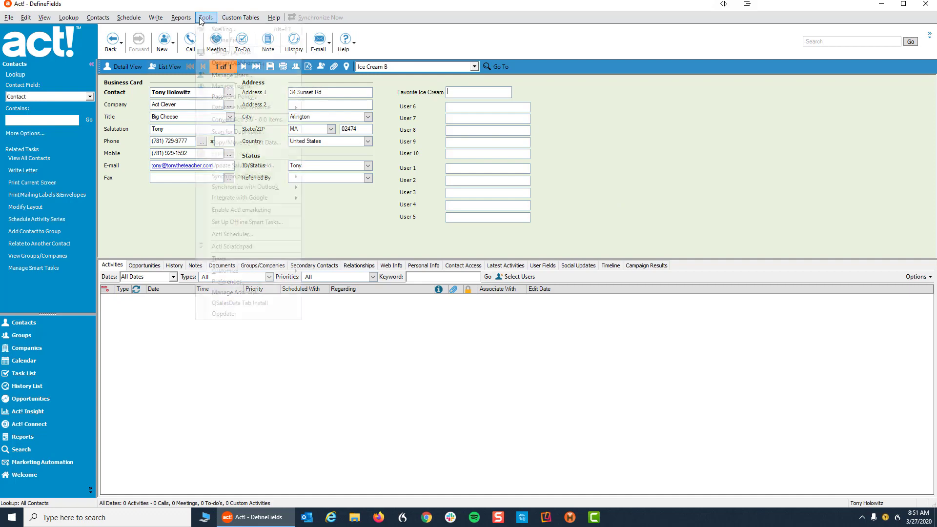
mouse_move(226, 56)
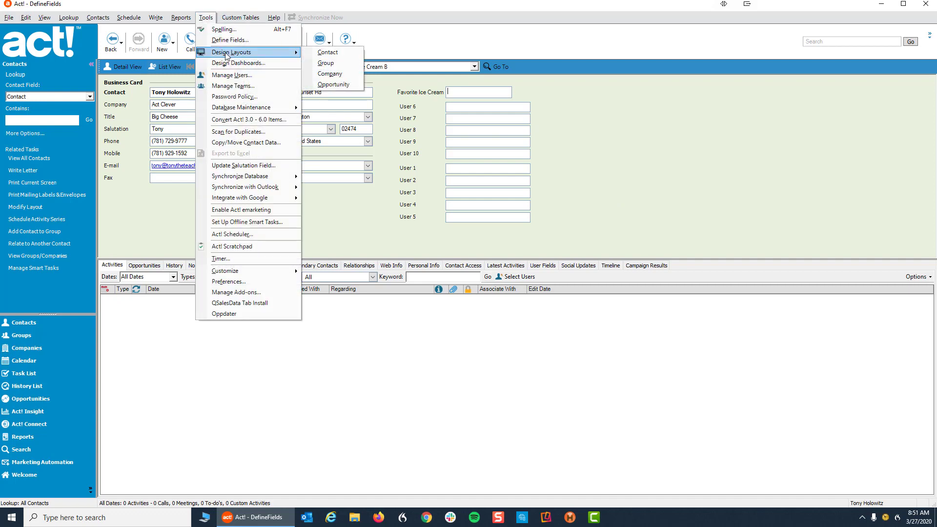
click(327, 52)
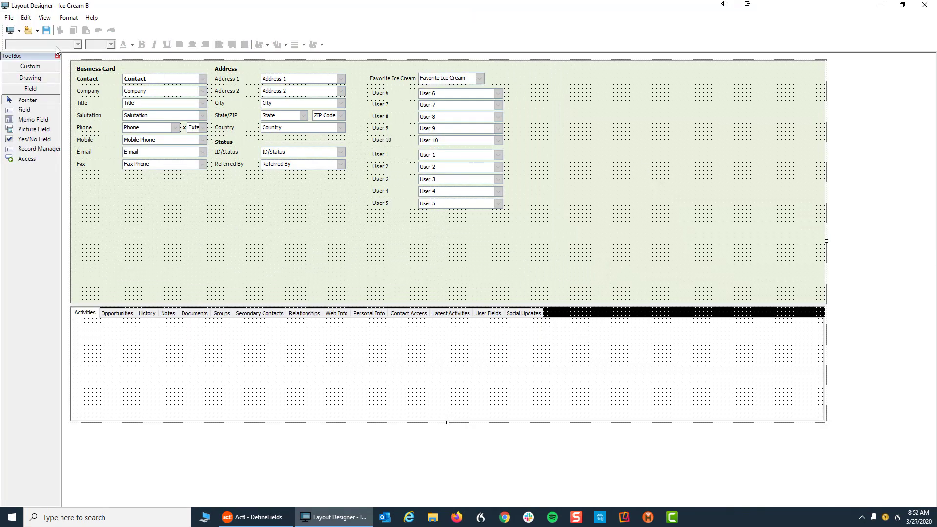
click(45, 18)
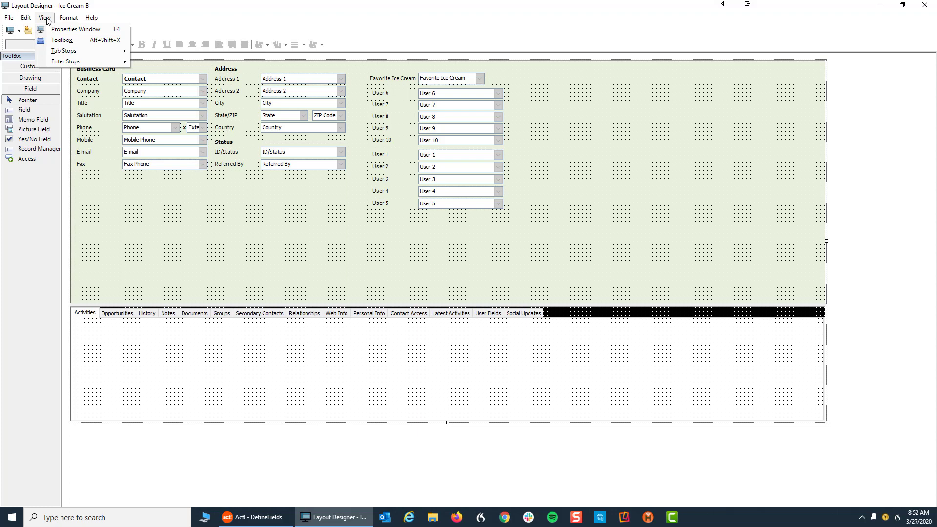
mouse_move(63, 53)
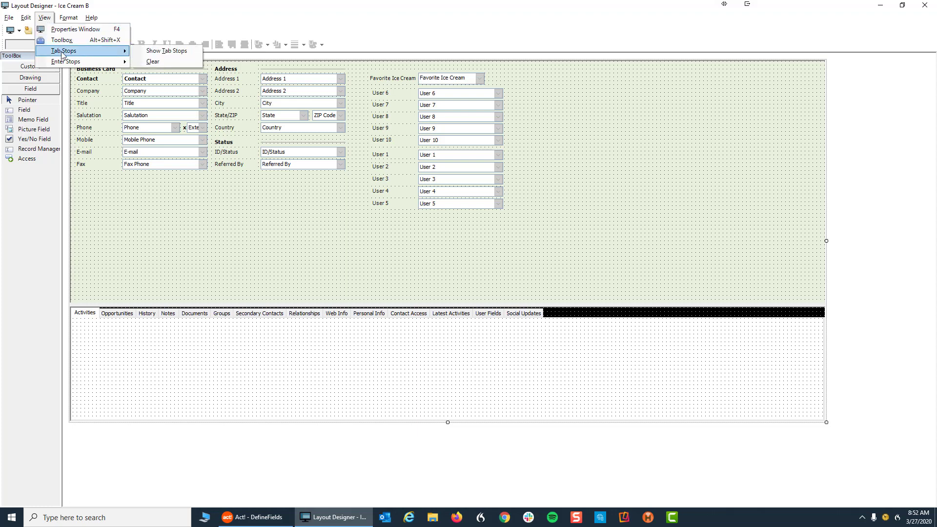
click(166, 51)
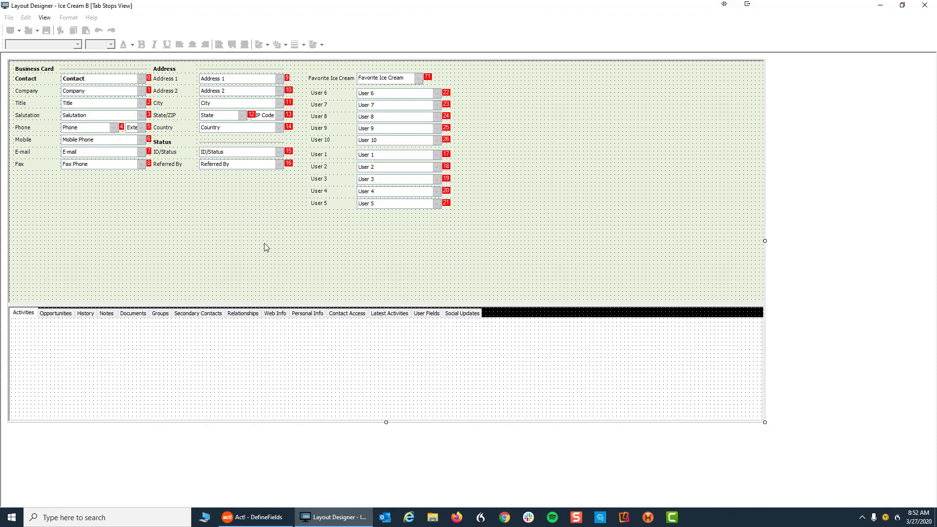
- Examine the tab stop numbering of the Business Card fields from Contact down to E-mail
click(88, 78)
click(88, 91)
click(89, 101)
click(87, 114)
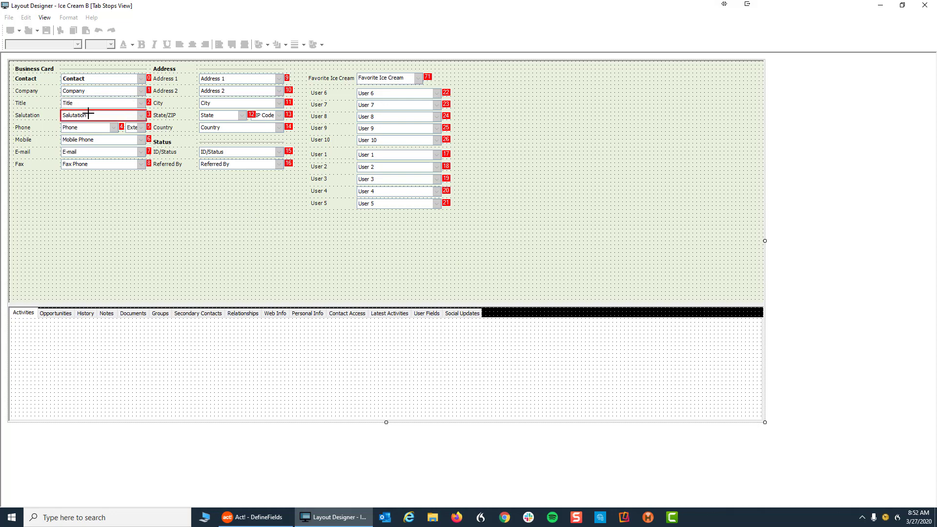
click(139, 79)
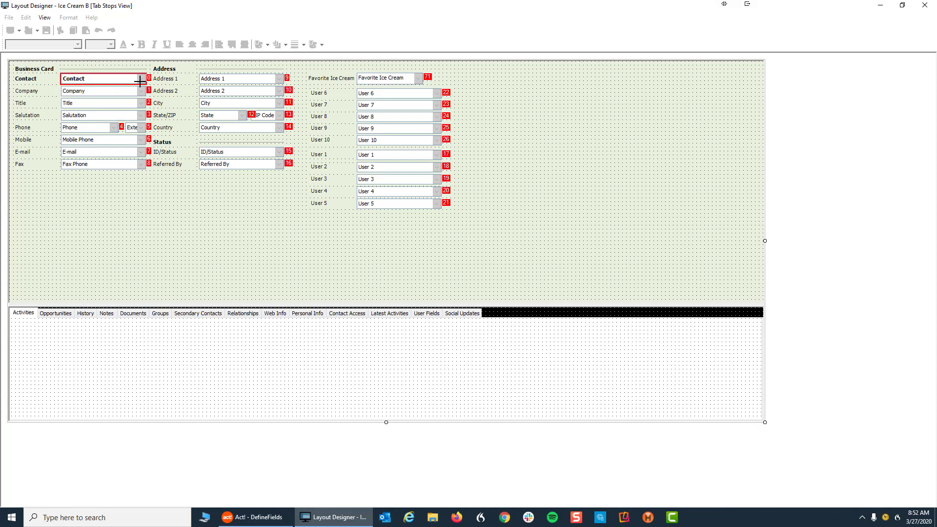
click(142, 114)
click(141, 154)
- Turn off the tab stops display to return to the normal layout design view
click(43, 18)
mouse_move(63, 51)
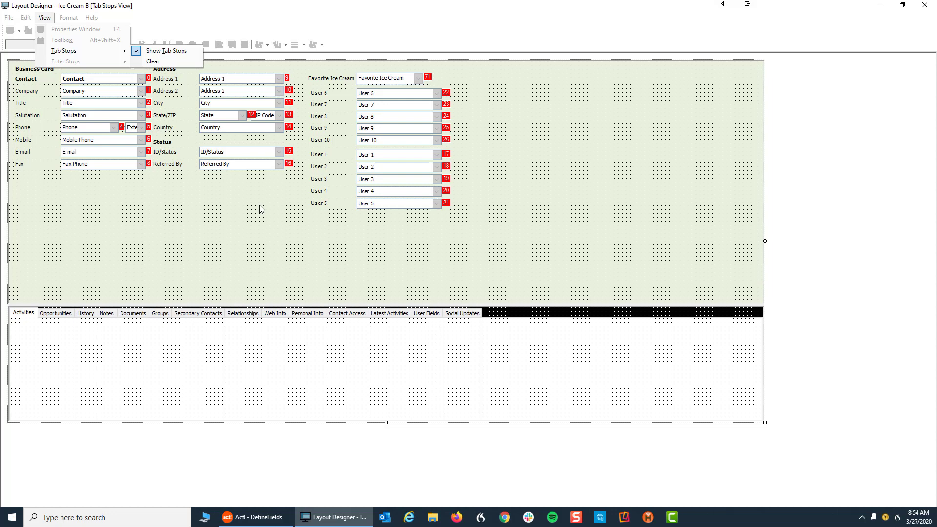
click(47, 18)
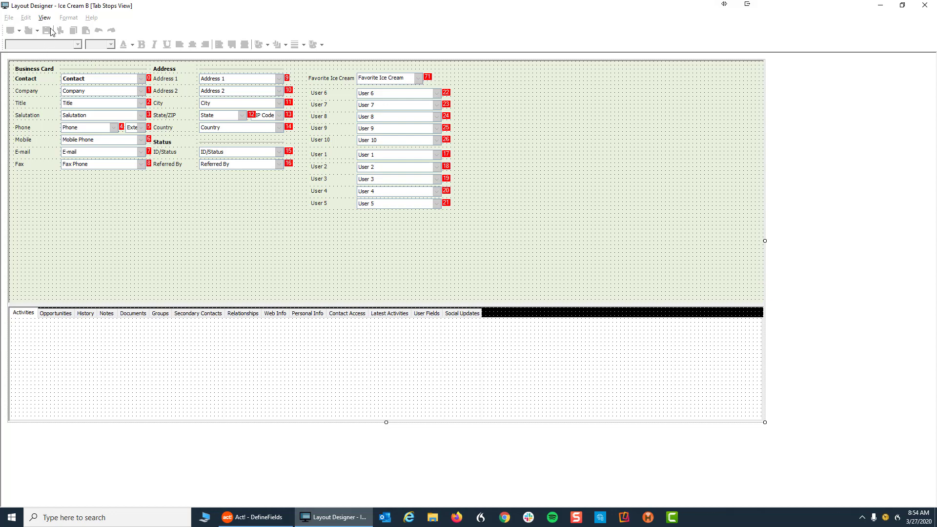
click(54, 18)
mouse_move(89, 50)
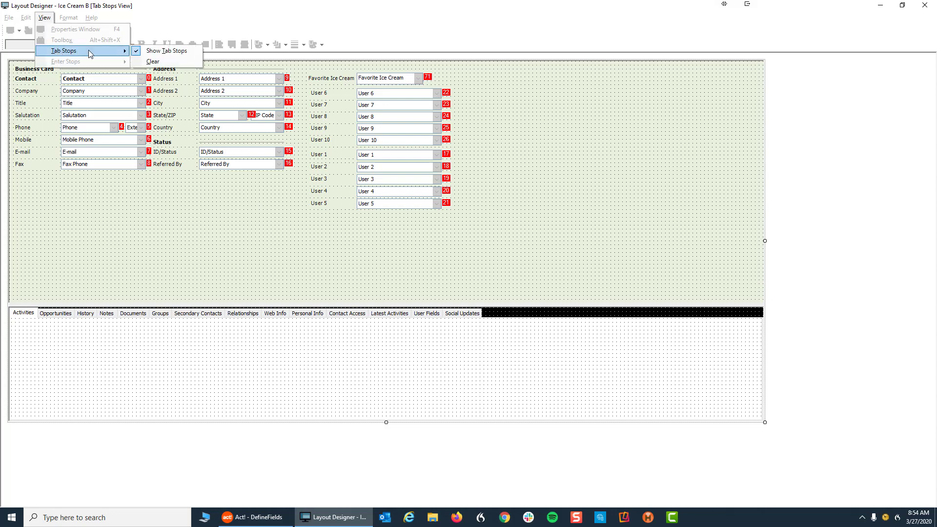
click(167, 52)
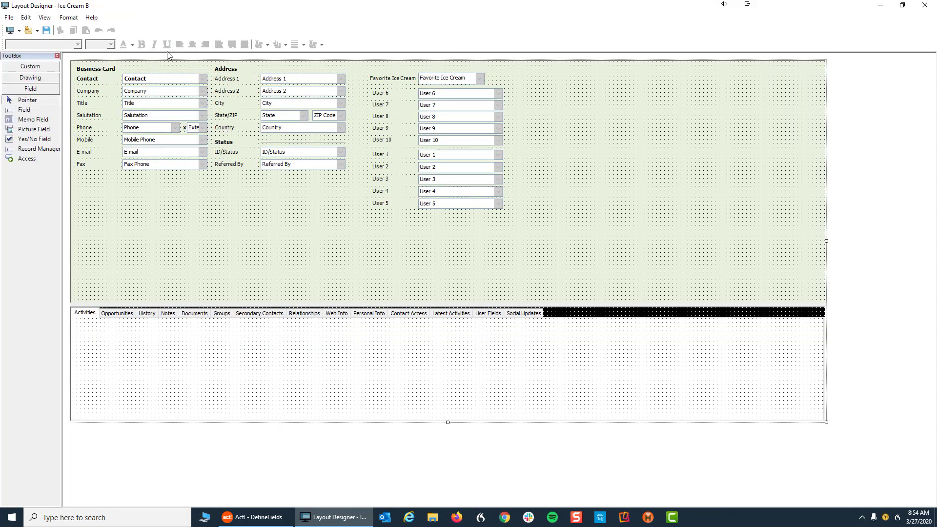
- Display the enter stops of the Ice Cream B layout
click(47, 20)
mouse_move(62, 63)
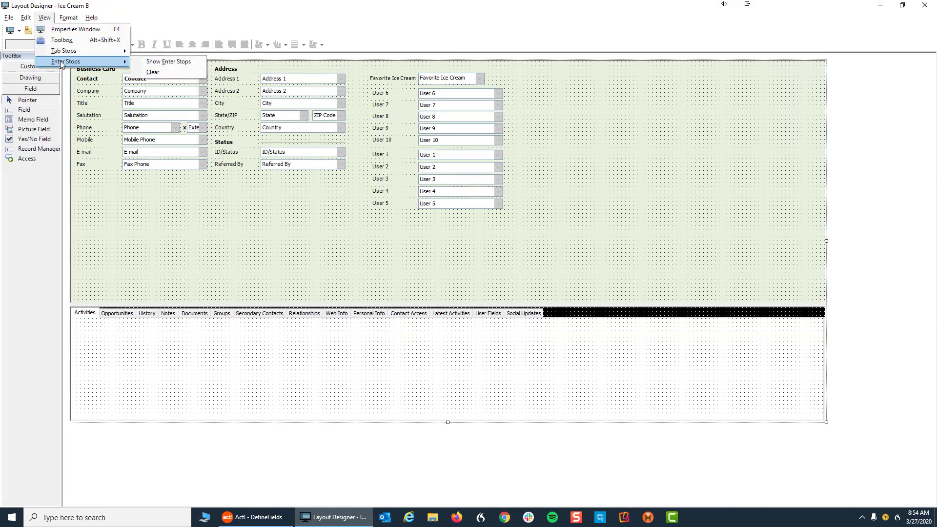
click(174, 61)
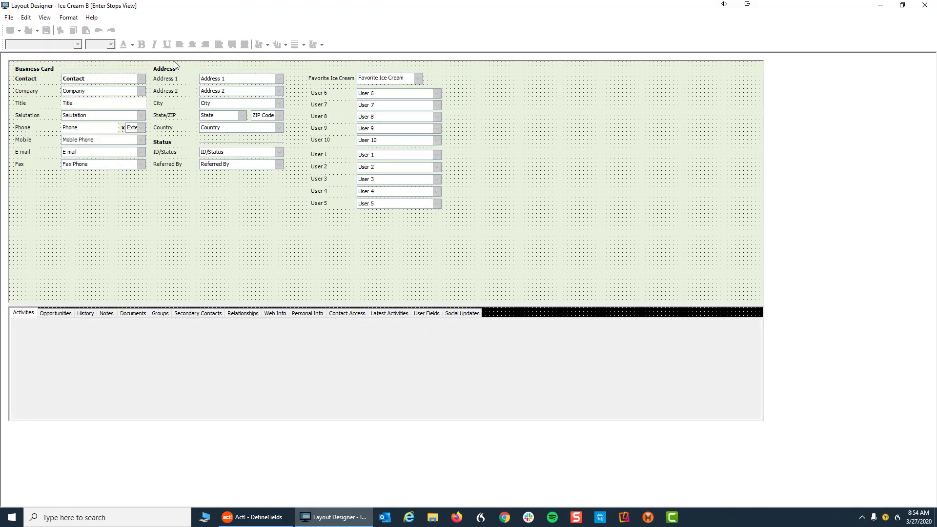